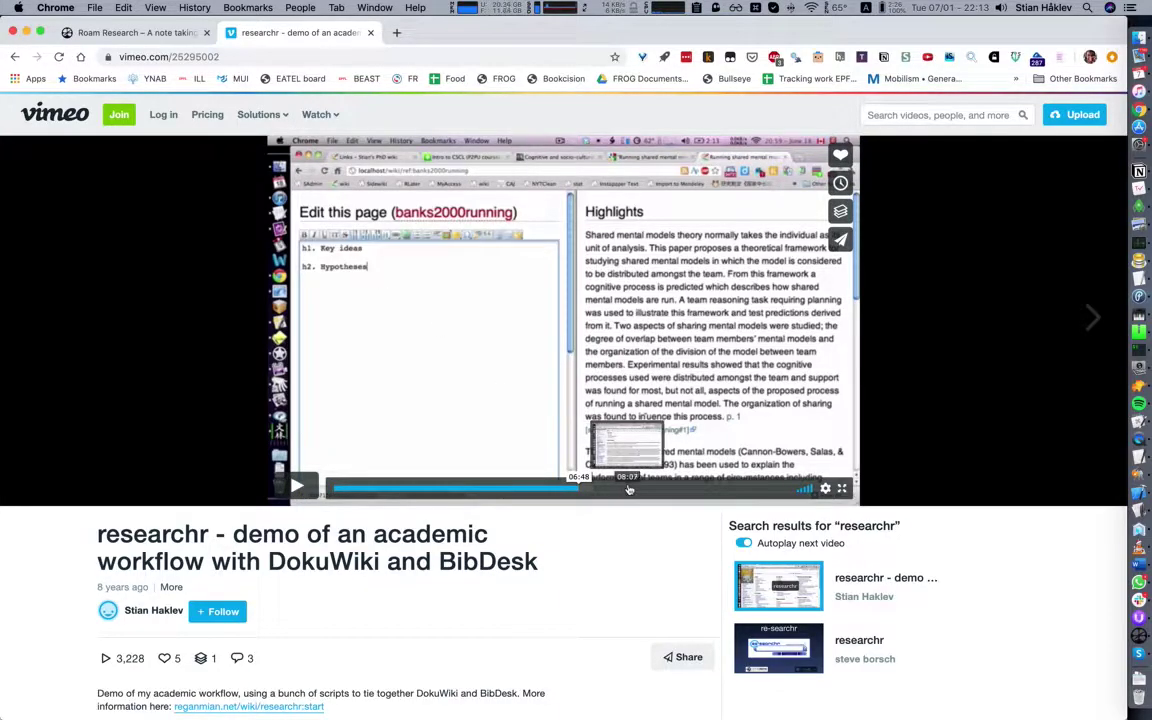
- Skim the researchr demo video at about 8:07 and 10:58 and close its page
click(645, 488)
click(628, 488)
click(627, 489)
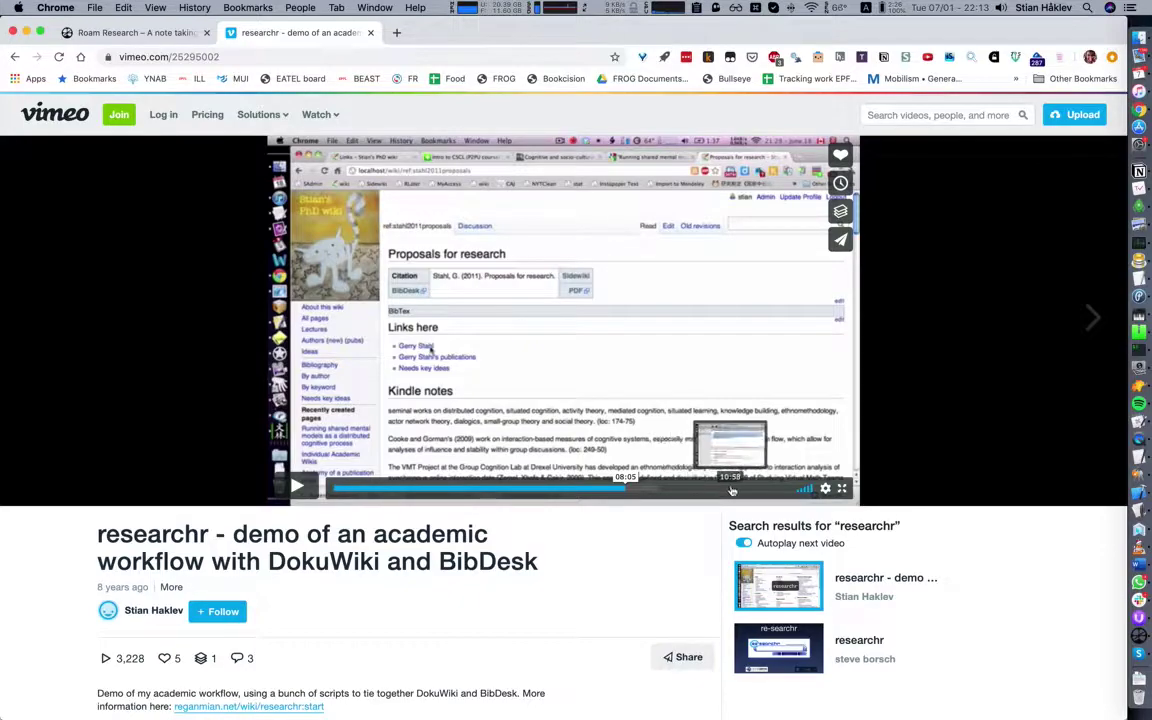
click(731, 490)
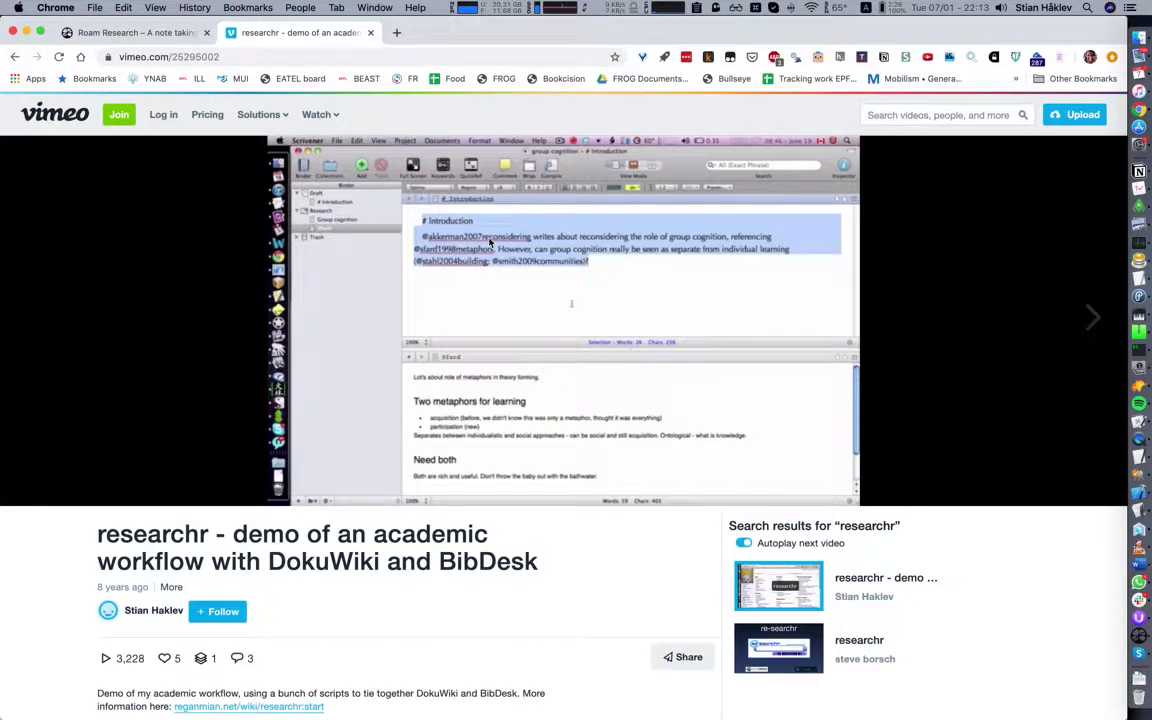
mouse_move(480, 245)
key(super+w)
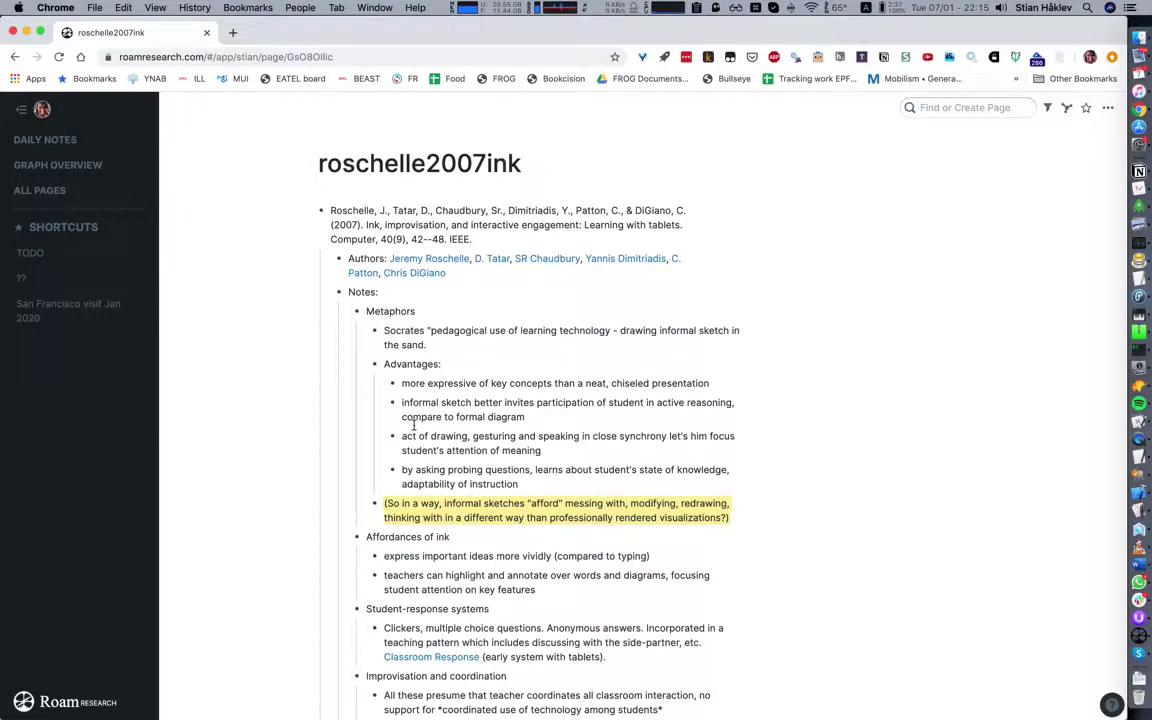
- Review the paper notes on the roschelle2007ink page and open the page of its first listed author
scroll(411, 315, down, 18)
scroll(411, 315, down, 15)
scroll(411, 315, up, 20)
scroll(411, 315, down, 5)
scroll(411, 315, up, 5)
click(428, 260)
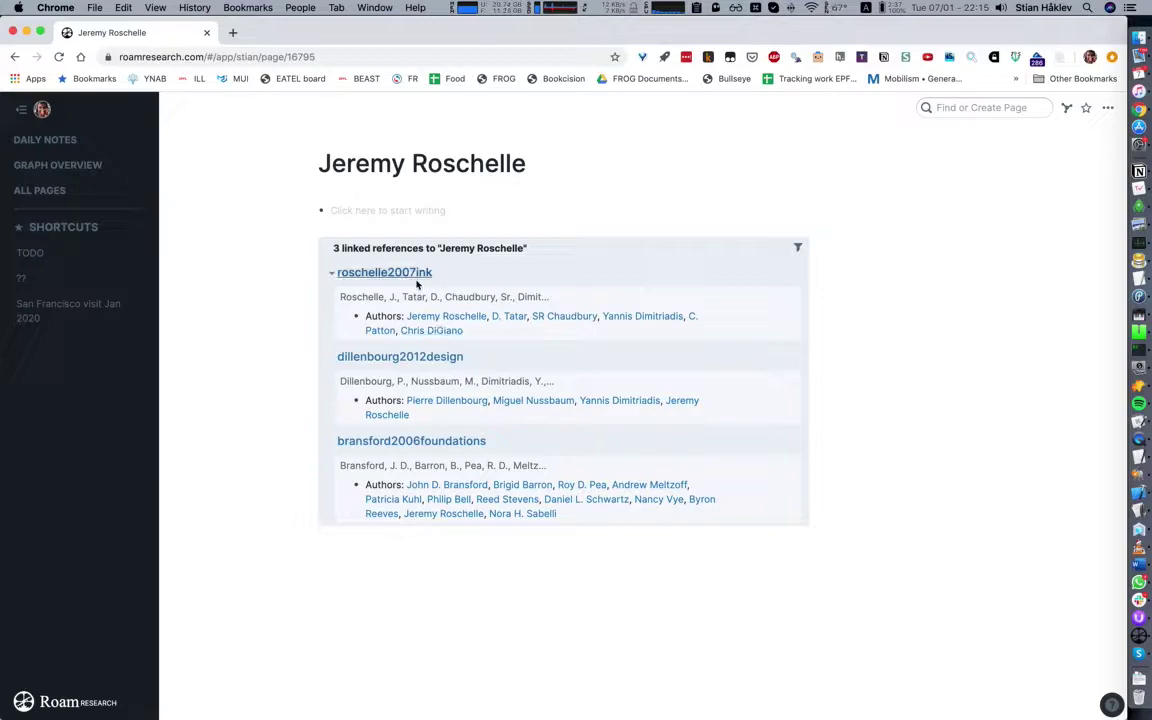
- Return to the roschelle2007ink notes and make "algorithm" a page link in the "Group simulation / distributed algorithm" bullet
click(404, 300)
scroll(625, 340, down, 20)
scroll(640, 335, up, 2)
scroll(673, 330, up, 2)
double_click(569, 439)
text([[)
click(660, 455)
- Open the linked algorithm page and expand both the nested notes of its linked reference and its unlinked references
click(548, 441)
click(346, 316)
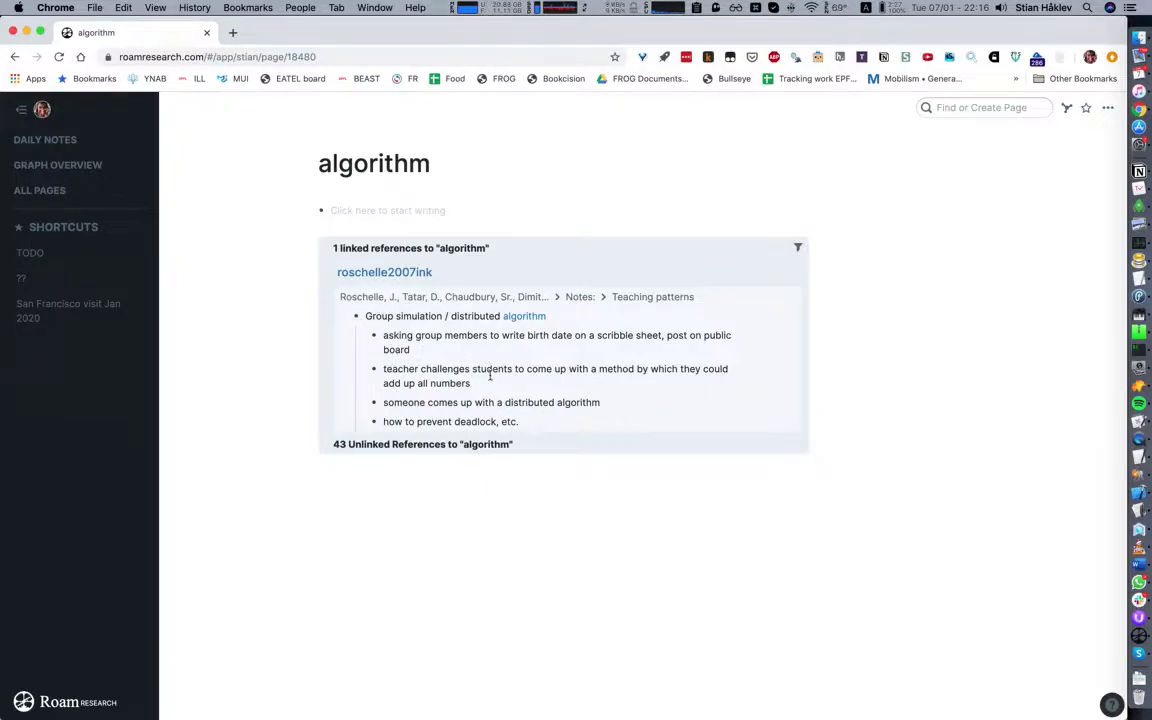
click(325, 446)
- Link one of the unlinked mentions of "algorithm" to the algorithm page
scroll(273, 292, down, 1)
scroll(273, 292, down, 3)
scroll(592, 437, down, 4)
scroll(520, 430, down, 4)
click(790, 328)
- Browse the remaining unlinked references to "algorithm" around the January 4th, 2020 and December 2019 daily notes
scroll(412, 459, down, 15)
scroll(442, 332, up, 2)
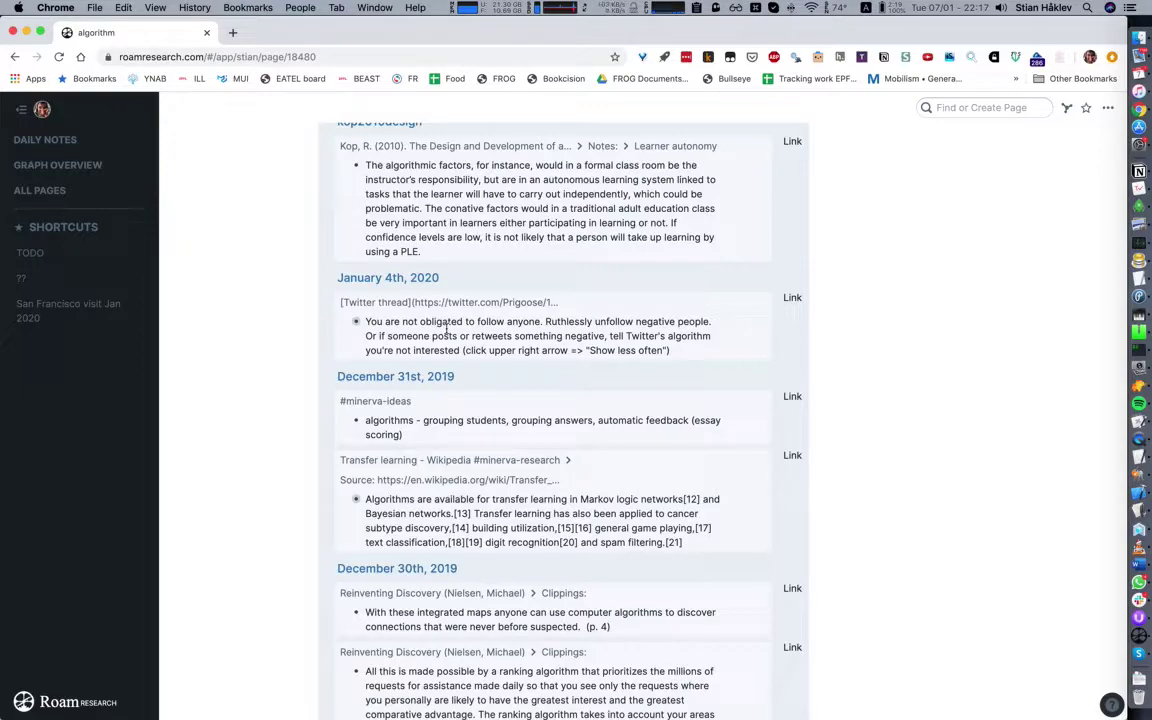
scroll(446, 333, up, 2)
scroll(455, 285, up, 1)
scroll(455, 274, down, 2)
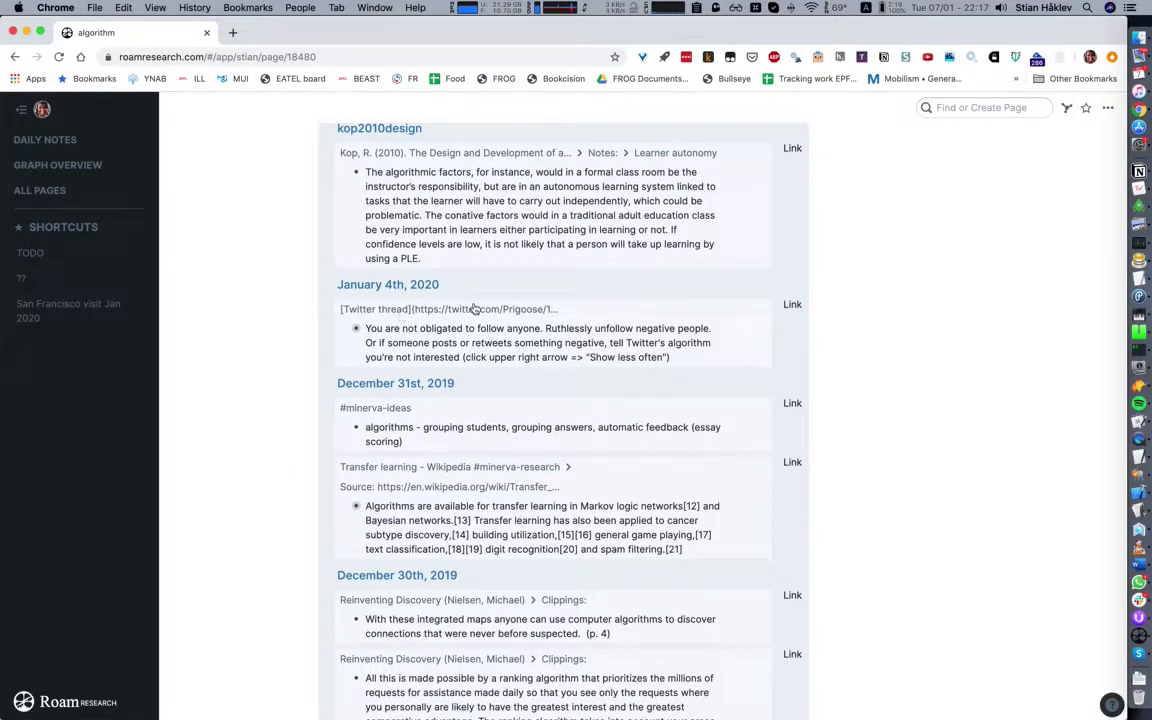